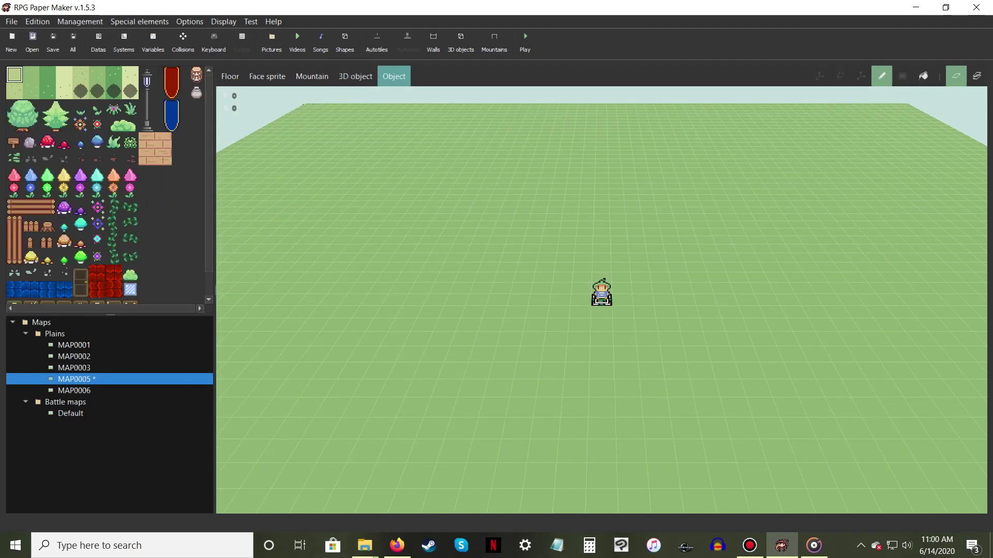
- Open the 3D object list and add a new object named "bed" to the complete list
{"action": "left_click", "coordinate": [355, 76]}
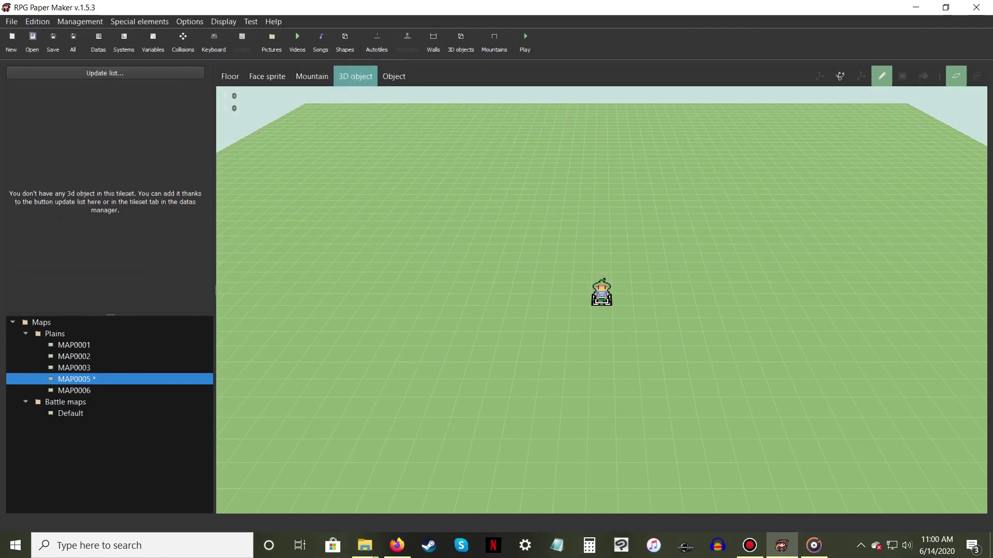
{"action": "left_click", "coordinate": [124, 73]}
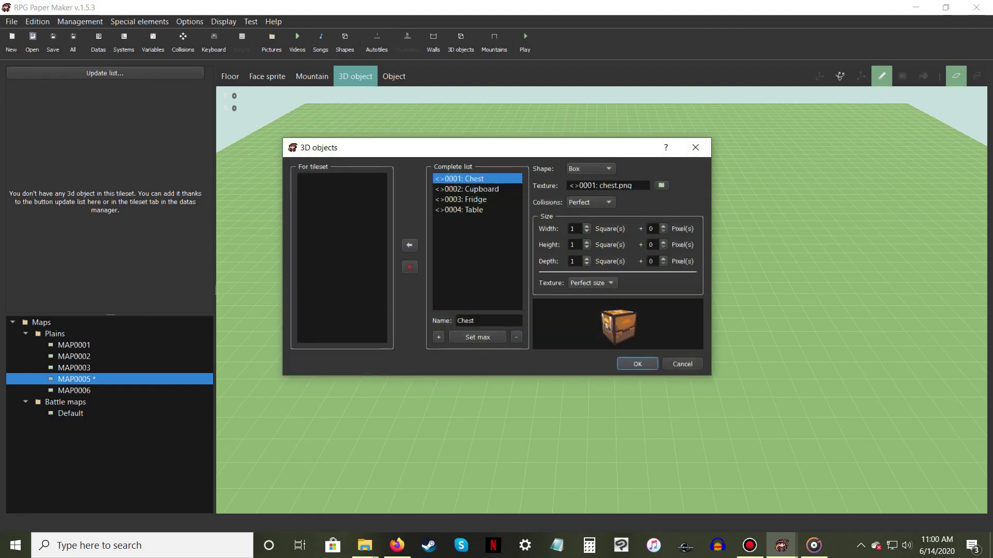
{"action": "left_click", "coordinate": [439, 337]}
{"action": "left_click", "coordinate": [488, 322]}
{"action": "type", "text": "bed"}
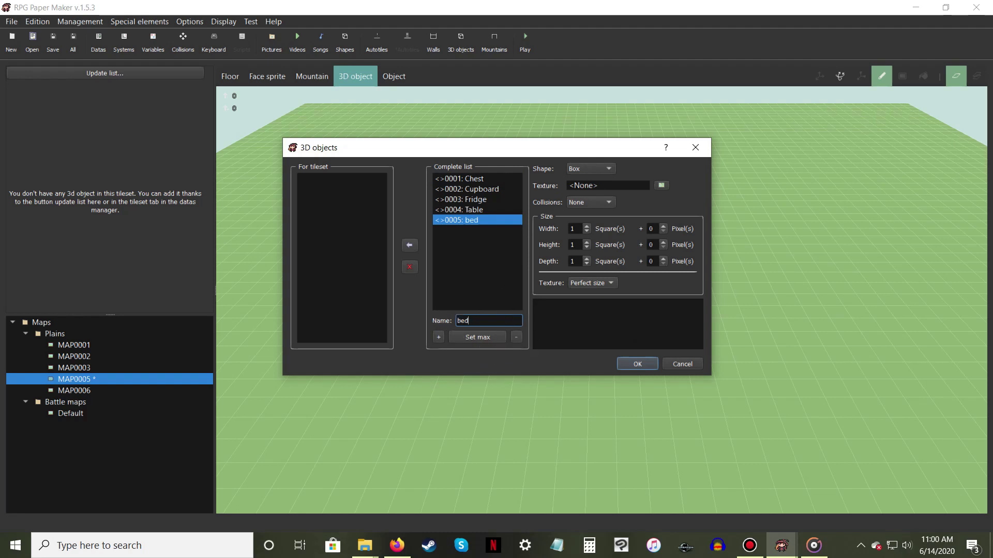
- Set the bed's size to match the Table: width 2 squares, height 0 squares plus 8 pixels
{"action": "left_click", "coordinate": [587, 226]}
{"action": "double_click", "coordinate": [663, 242]}
{"action": "left_click", "coordinate": [663, 242]}
{"action": "left_click", "coordinate": [663, 242]}
{"action": "left_click", "coordinate": [664, 242]}
{"action": "left_click", "coordinate": [664, 242]}
{"action": "left_click", "coordinate": [664, 242]}
{"action": "left_click", "coordinate": [663, 242]}
{"action": "left_click", "coordinate": [586, 247]}
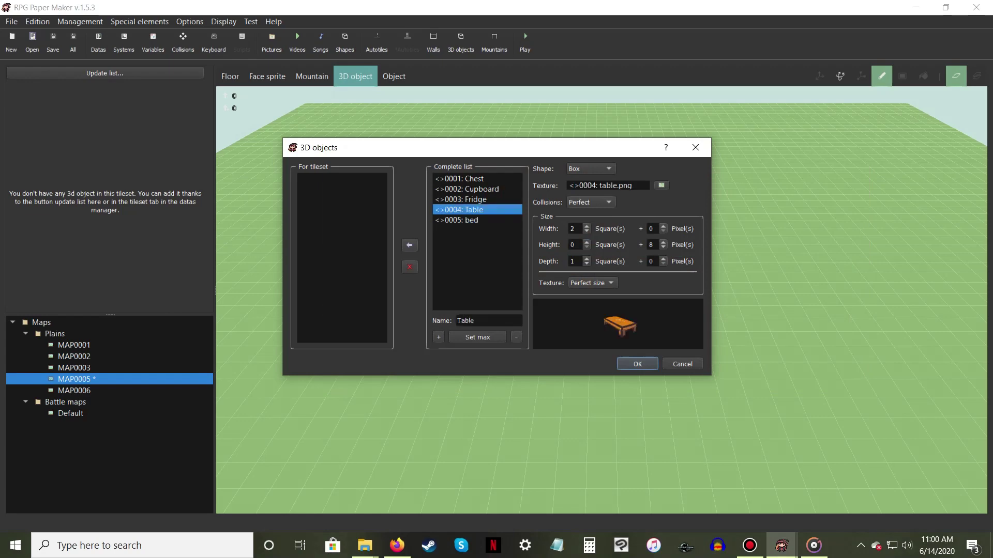
{"action": "left_click", "coordinate": [457, 220]}
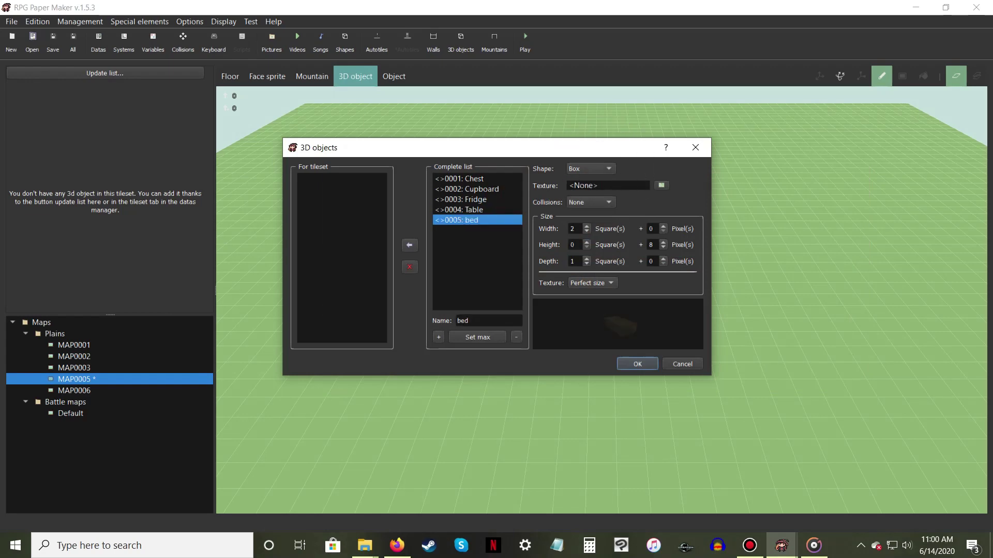
- Set the bed's collisions to Perfect
{"action": "left_click", "coordinate": [592, 203]}
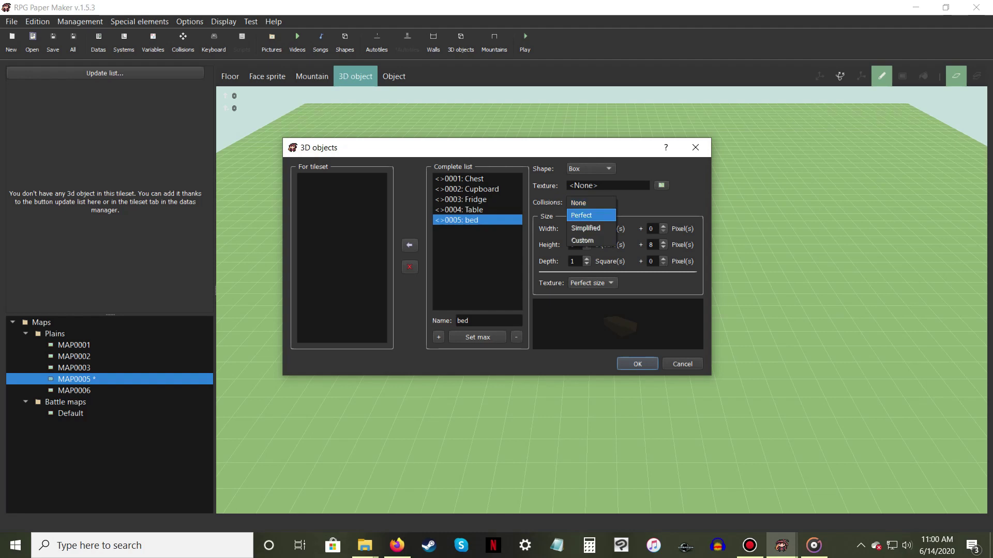
{"action": "left_click", "coordinate": [591, 215]}
{"action": "left_click", "coordinate": [626, 245]}
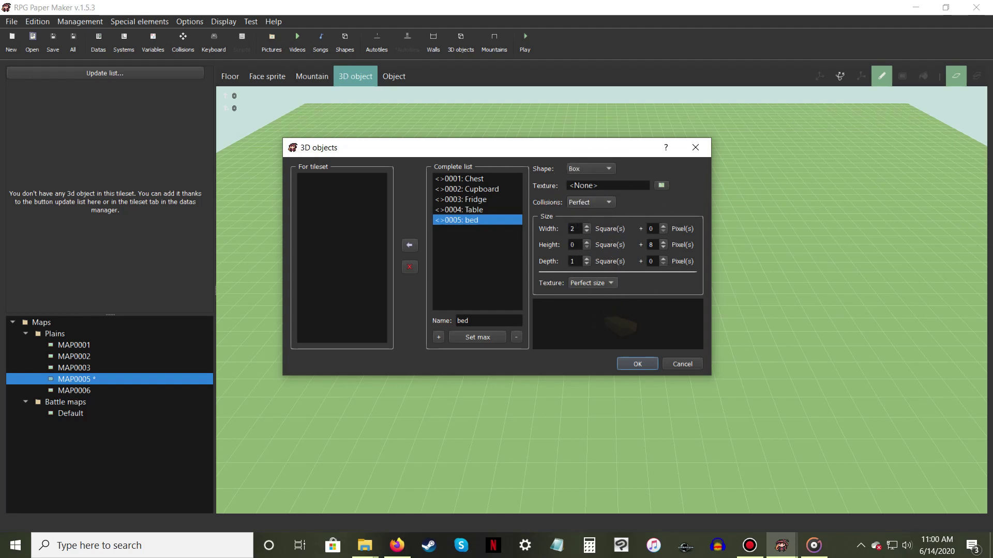
- Assign the bed.png texture to the bed and add the bed to the tileset's 3D objects
{"action": "left_click", "coordinate": [661, 185]}
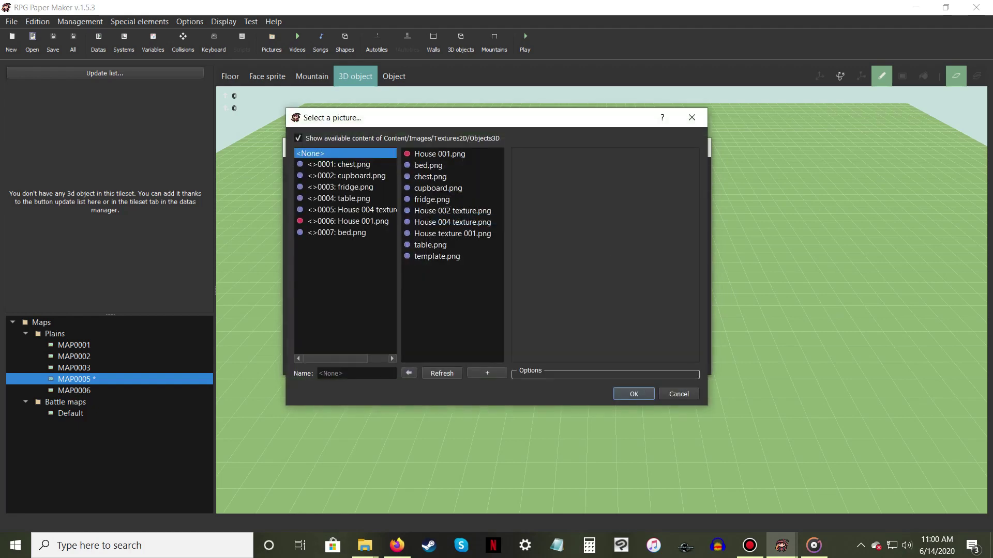
{"action": "left_click", "coordinate": [428, 165]}
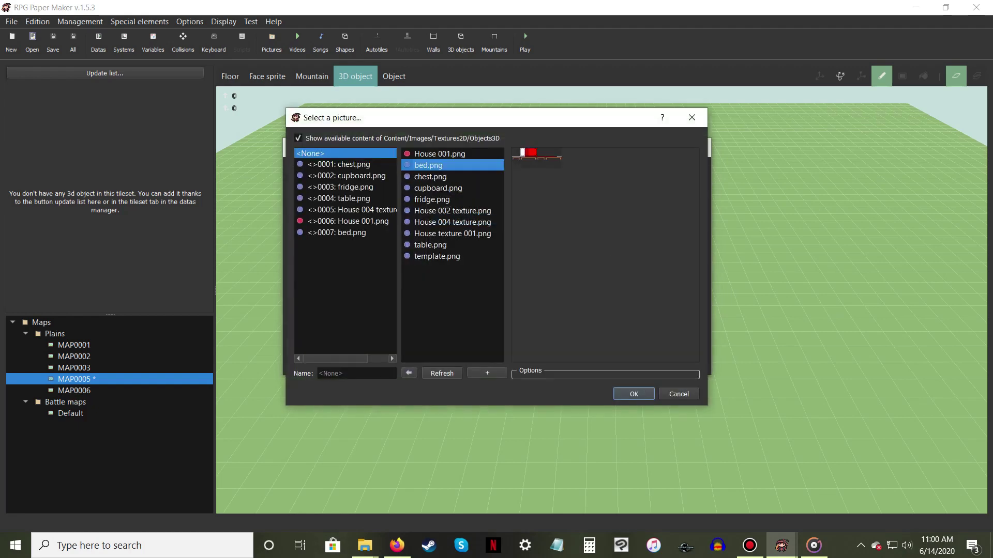
{"action": "left_click", "coordinate": [408, 373]}
{"action": "left_click", "coordinate": [634, 394]}
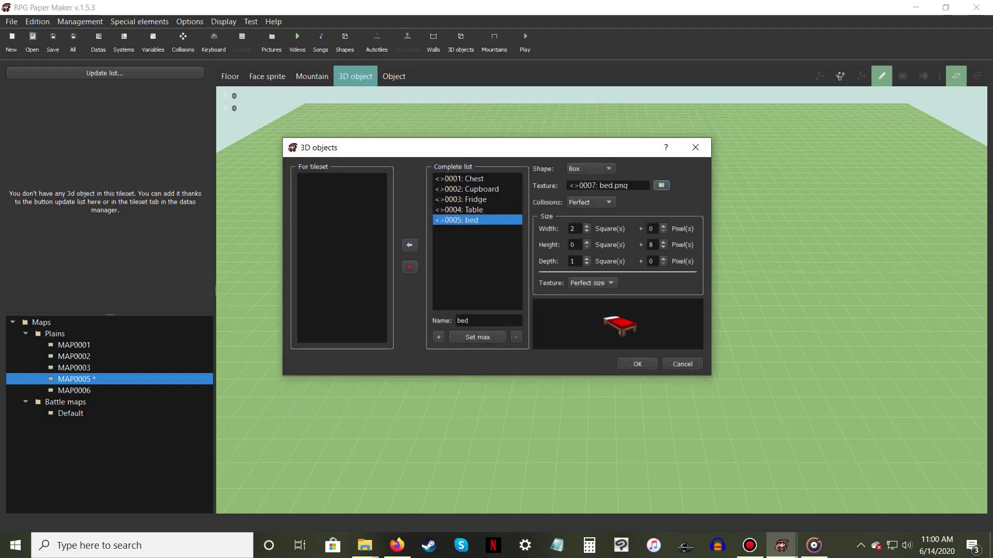
{"action": "left_click", "coordinate": [410, 245]}
{"action": "left_click", "coordinate": [637, 364]}
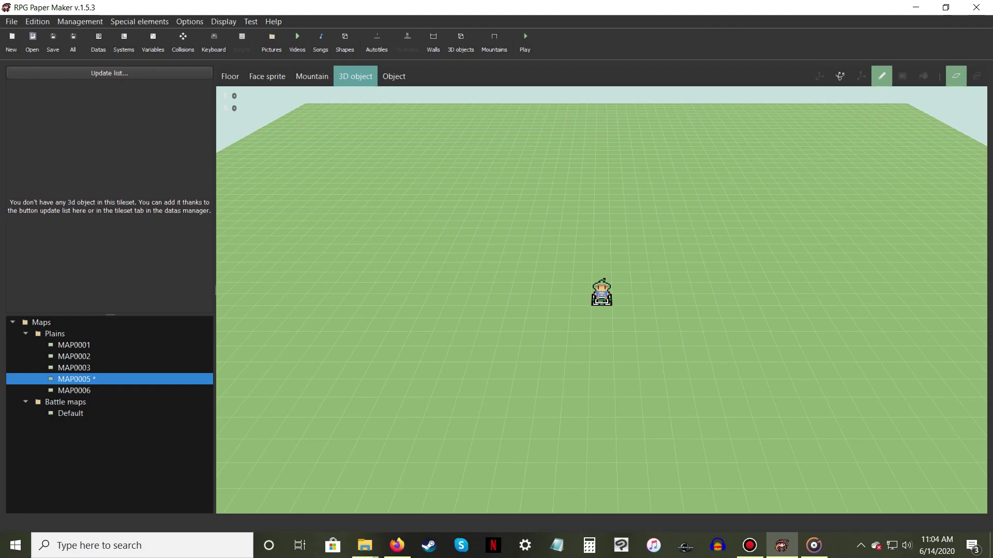
- Open the 3D object list and add a new object named "House" to the complete list
{"action": "key", "text": "ctrl"}
{"action": "left_click", "coordinate": [154, 73]}
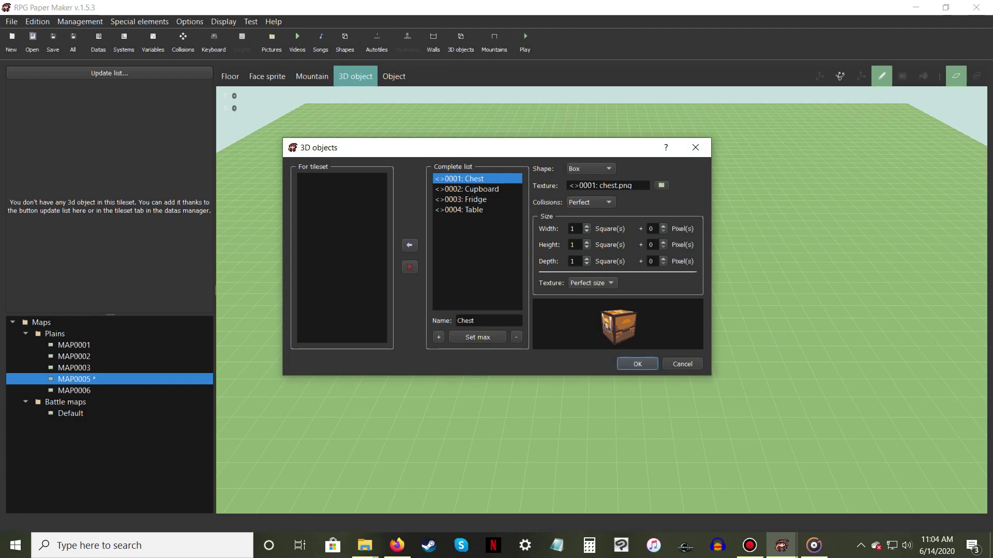
{"action": "left_click", "coordinate": [439, 337]}
{"action": "left_click", "coordinate": [488, 320]}
{"action": "type", "text": "House"}
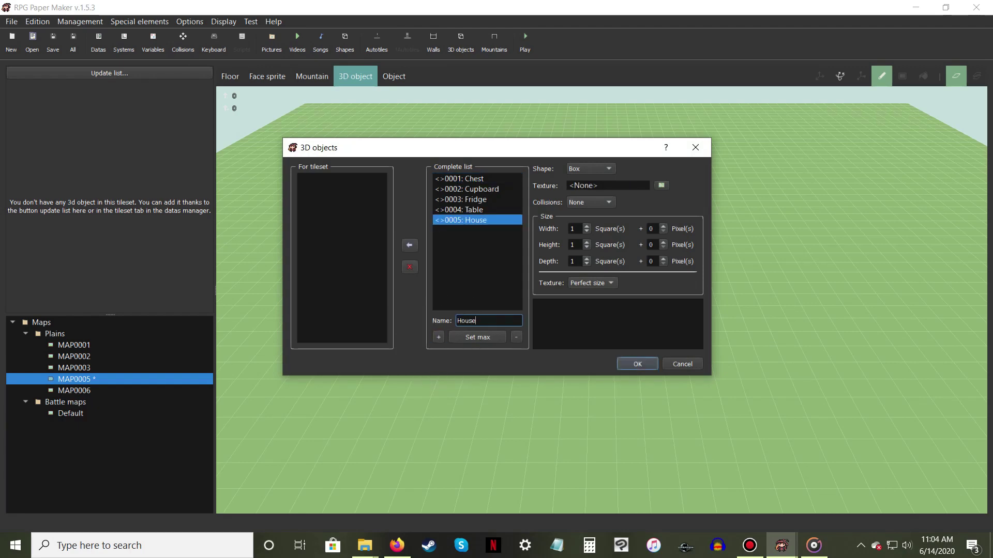
- Give the House object a Custom shape using the House 001.obj model
{"action": "left_click", "coordinate": [588, 168]}
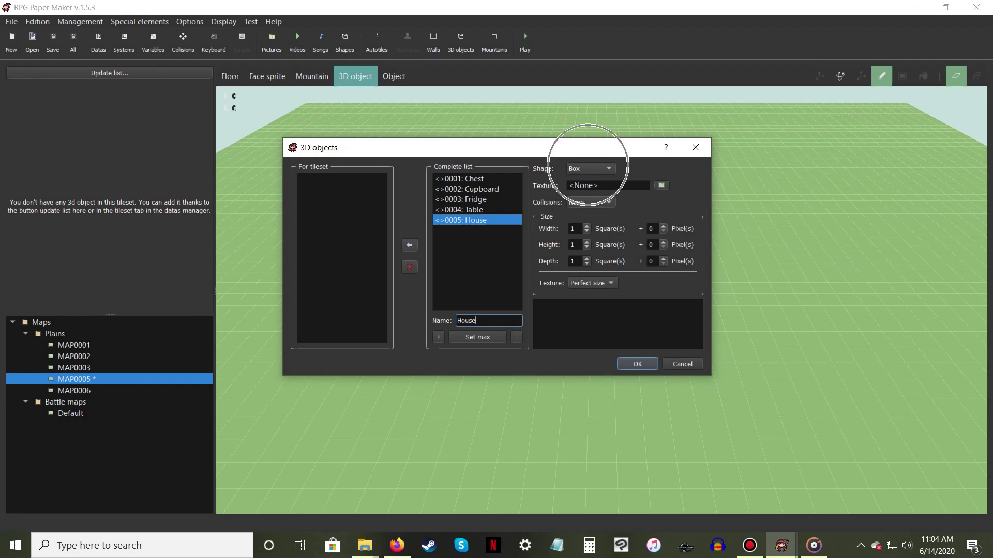
{"action": "left_click", "coordinate": [582, 231]}
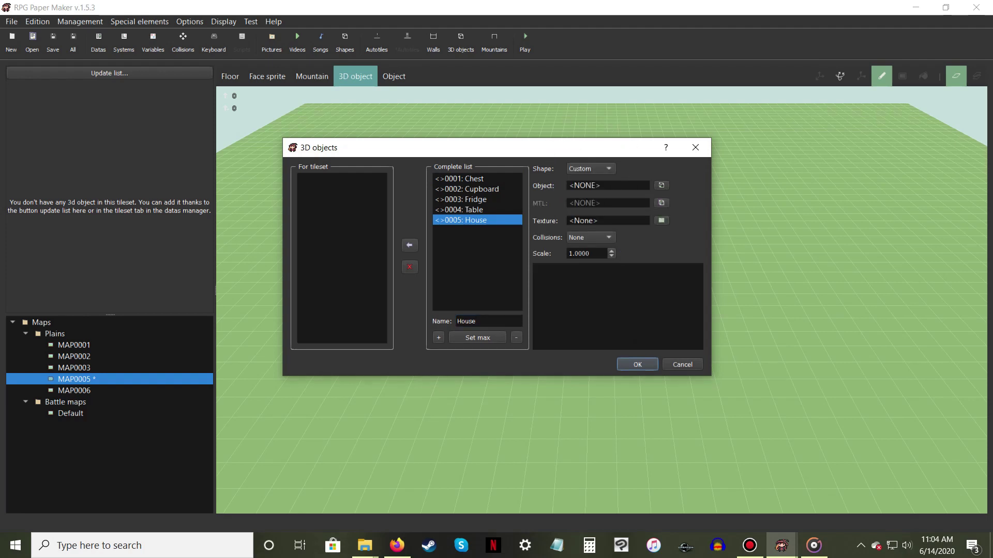
{"action": "left_click", "coordinate": [660, 184]}
{"action": "left_click", "coordinate": [661, 185]}
{"action": "left_click", "coordinate": [488, 185]}
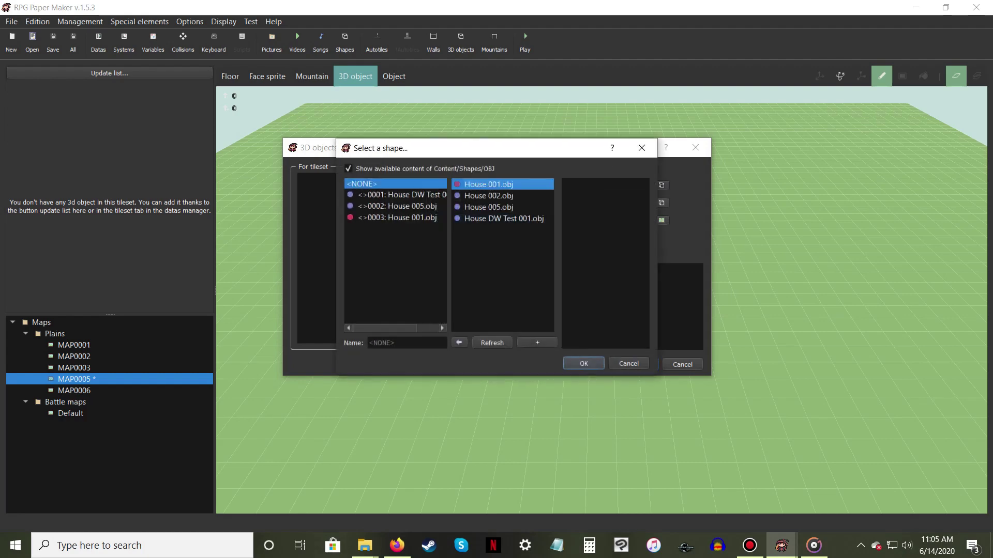
{"action": "left_click", "coordinate": [521, 184]}
{"action": "left_click", "coordinate": [458, 342]}
{"action": "left_click", "coordinate": [395, 217]}
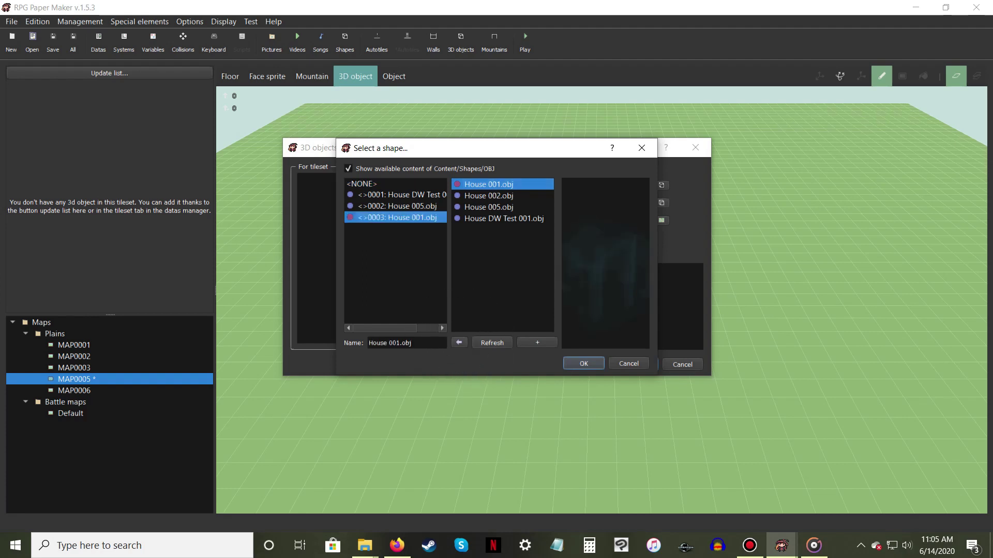
{"action": "left_click", "coordinate": [414, 220]}
{"action": "left_click", "coordinate": [583, 363]}
- Assign the House 001.png picture as the House object's texture
{"action": "left_click", "coordinate": [664, 220]}
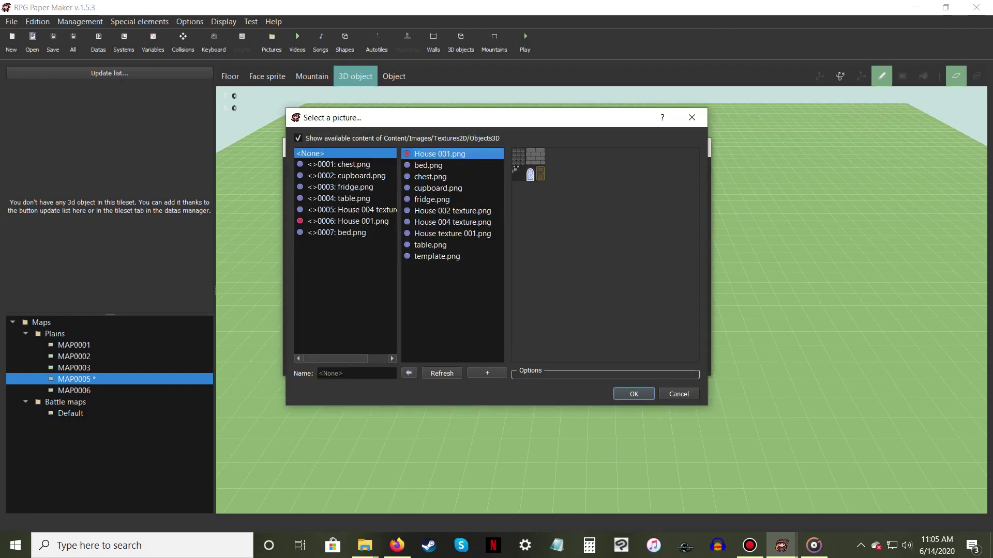
{"action": "left_click", "coordinate": [461, 153]}
{"action": "left_click", "coordinate": [409, 372]}
{"action": "left_click", "coordinate": [350, 221]}
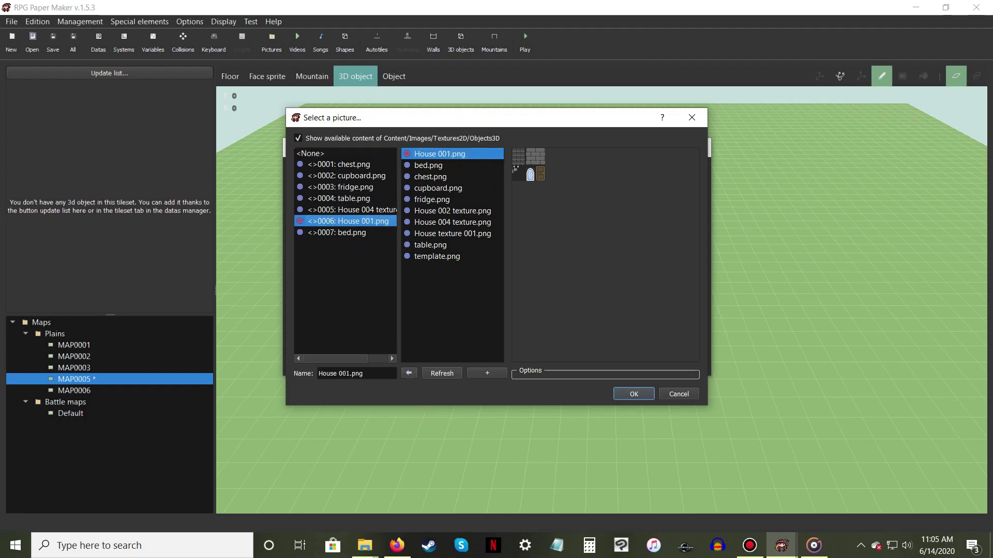
{"action": "key", "text": "Return"}
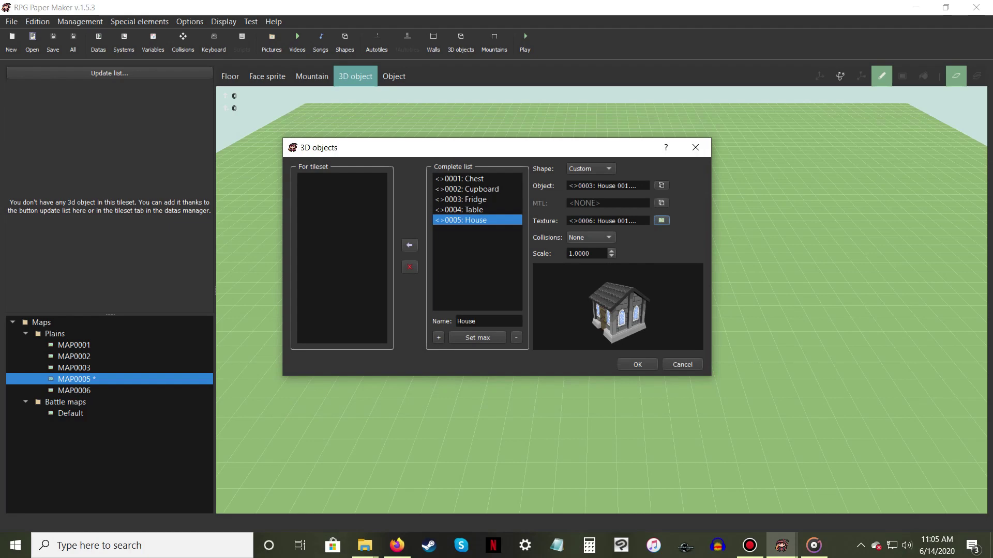
- Set the House object's collisions to Simplified and its scale to 12
{"action": "left_click", "coordinate": [590, 237]}
{"action": "left_click", "coordinate": [585, 263]}
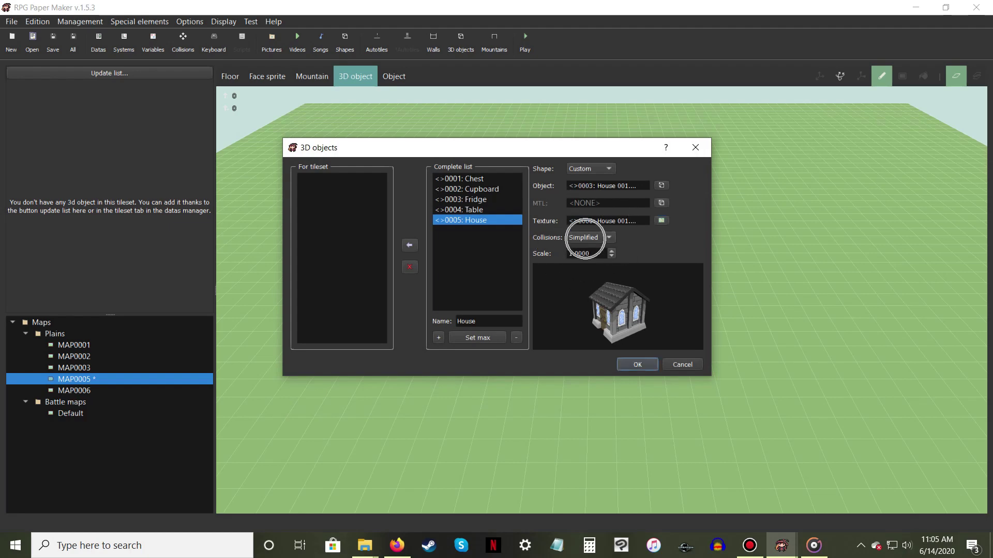
{"action": "double_click", "coordinate": [585, 253]}
{"action": "type", "text": "12"}
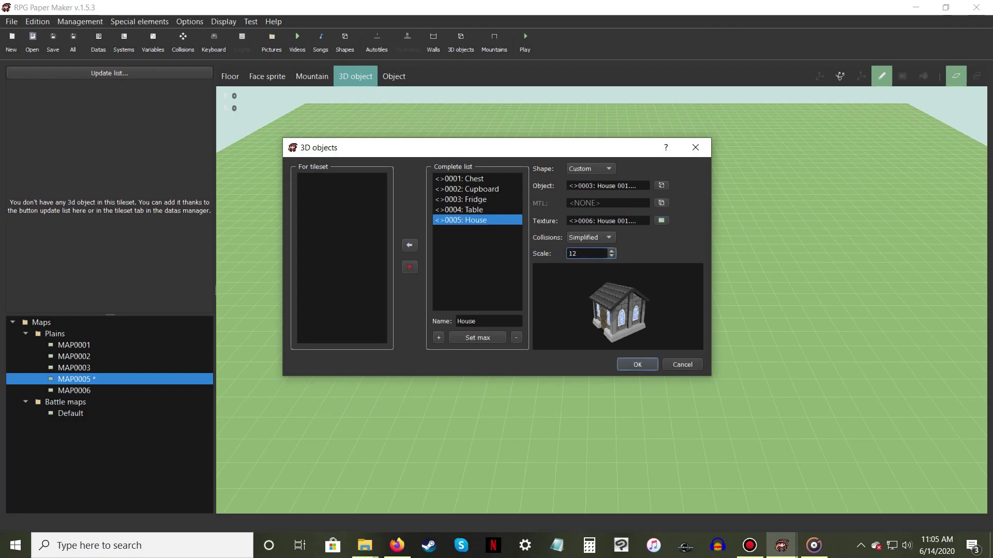
- Add the House object to the tileset's 3D objects and confirm the list
{"action": "left_click", "coordinate": [477, 220]}
{"action": "left_click", "coordinate": [409, 245]}
{"action": "left_click", "coordinate": [337, 179]}
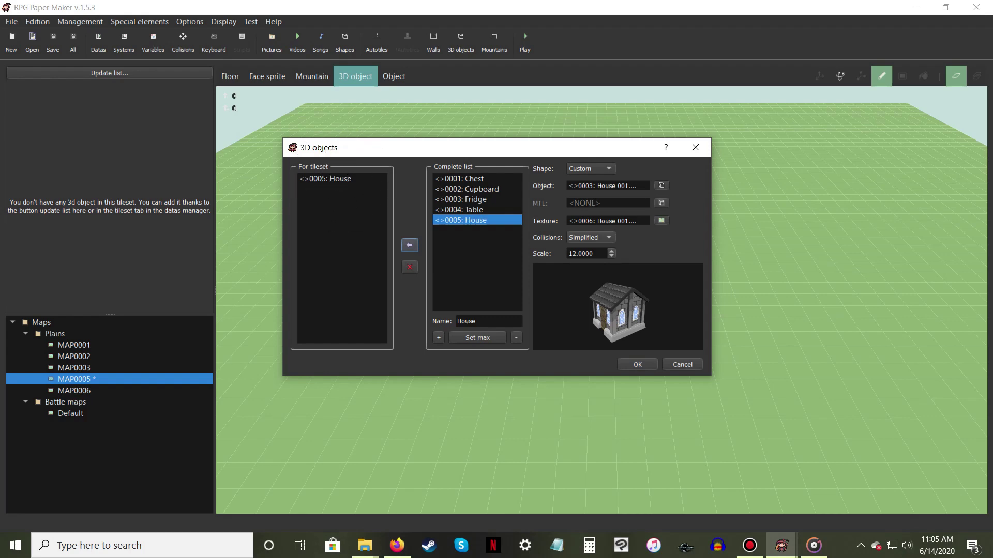
{"action": "left_click", "coordinate": [637, 365]}
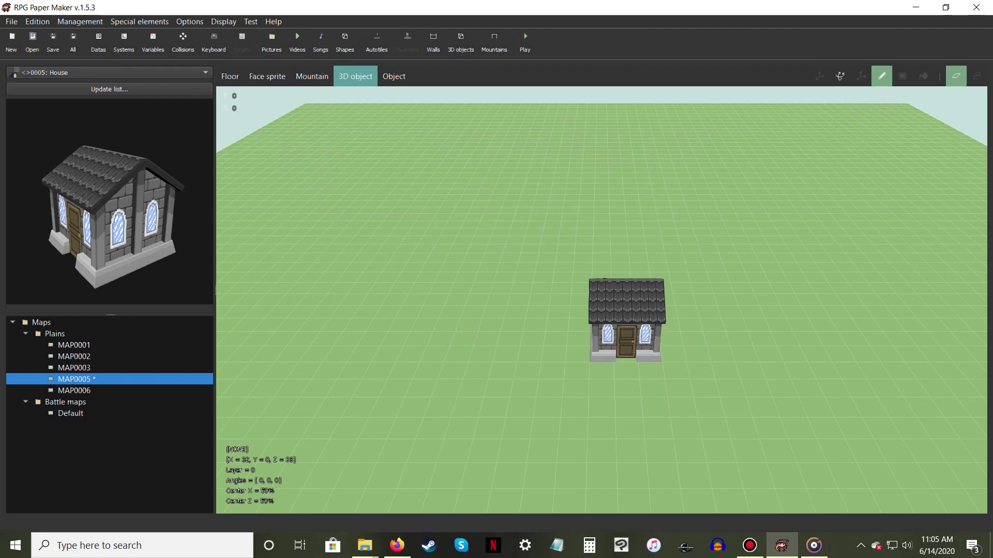
- Place three houses in a row on MAP0005, one directly behind the hero and one on either side
{"action": "left_click", "coordinate": [602, 274]}
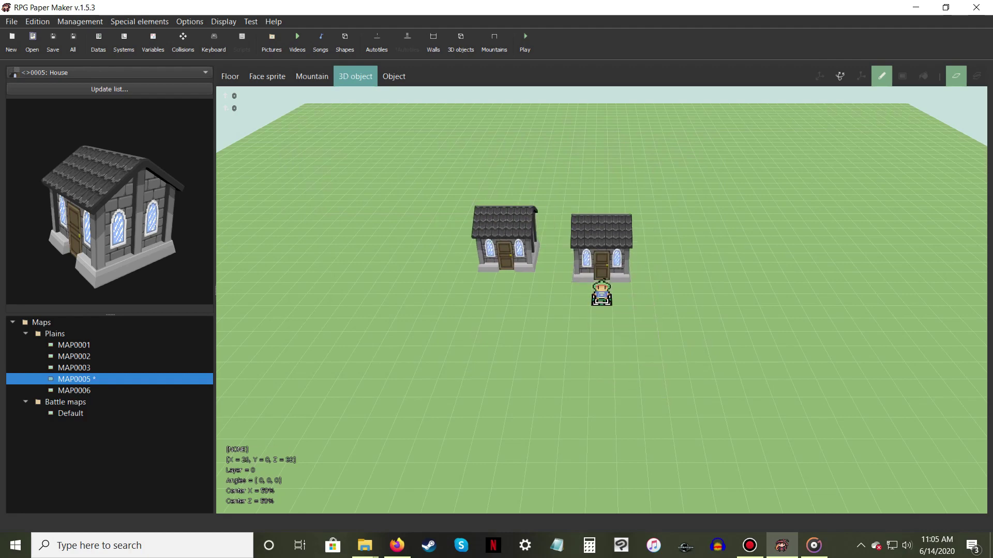
{"action": "left_click", "coordinate": [502, 274]}
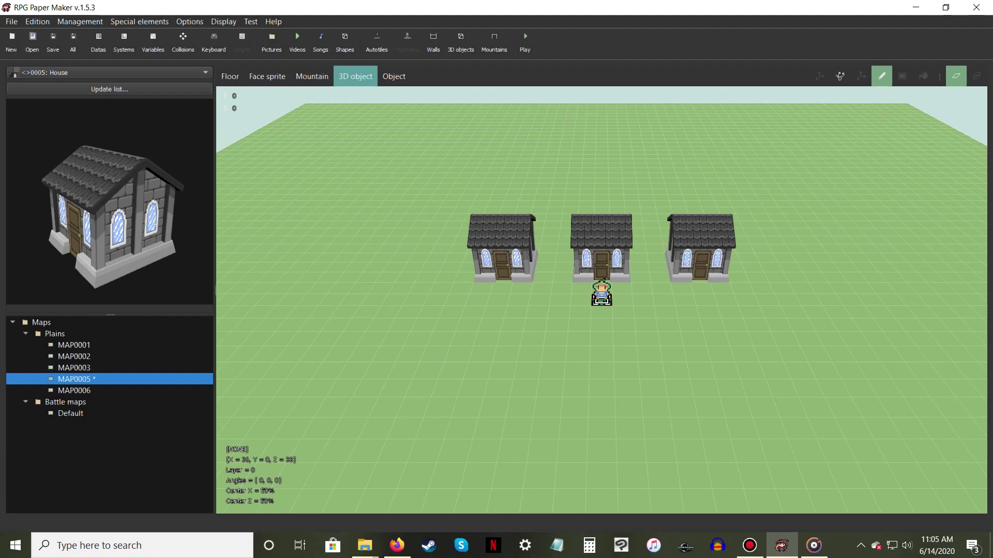
- Playtest the game, walk the hero around the houses to check their collisions, and close the game window
{"action": "key", "text": "F5"}
{"action": "key", "text": "Up"}
{"action": "key", "text": "Left"}
{"action": "key", "text": "Right"}
{"action": "key", "text": "Right"}
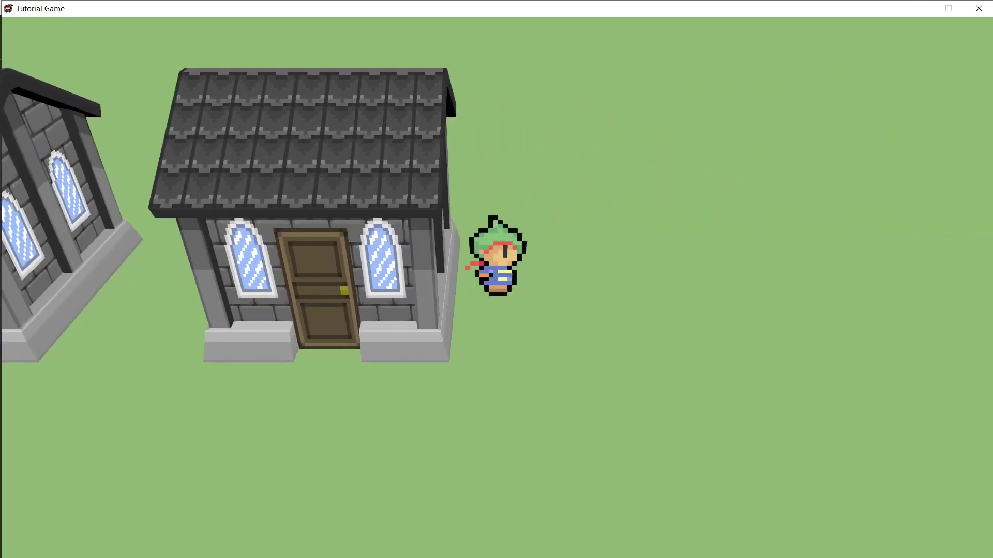
{"action": "key", "text": "alt+F4"}
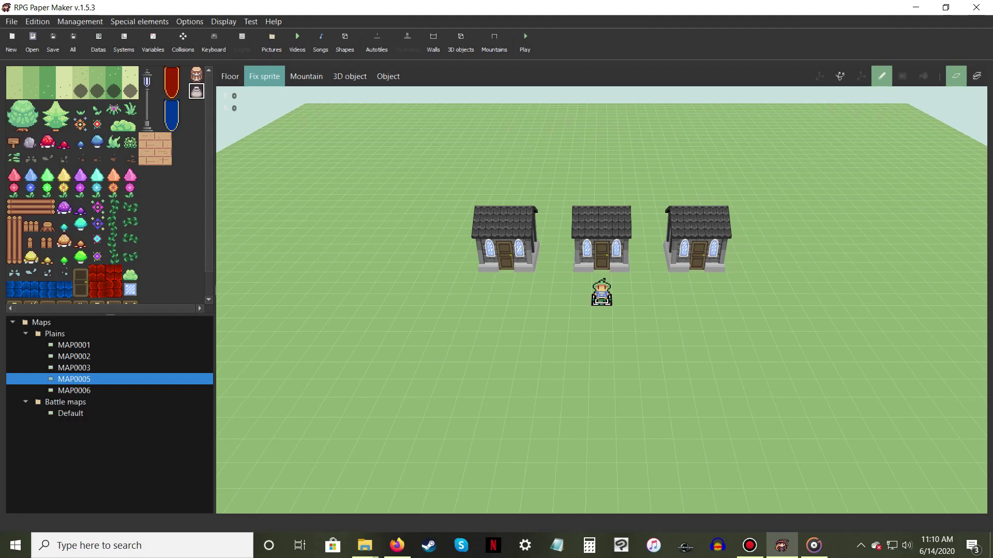
- Try painting fix sprites on the ground in front of the leftmost house and erase them again
{"action": "left_click_drag", "start_coordinate": [481, 283], "coordinate": [518, 294]}
{"action": "mouse_move", "coordinate": [518, 294]}
{"action": "right_mouse_down"}
{"action": "mouse_move", "coordinate": [520, 283]}
{"action": "mouse_move", "coordinate": [481, 282]}
{"action": "right_mouse_up"}
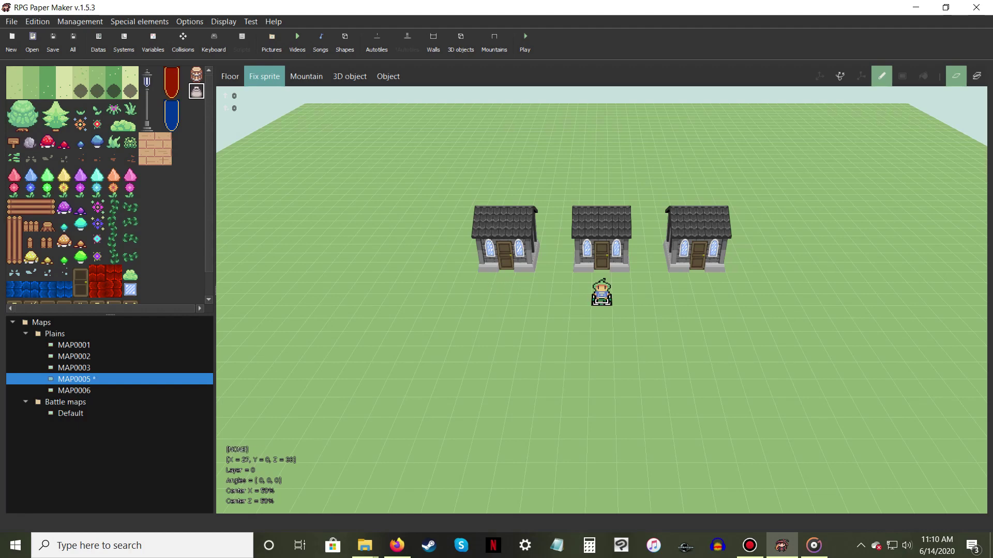